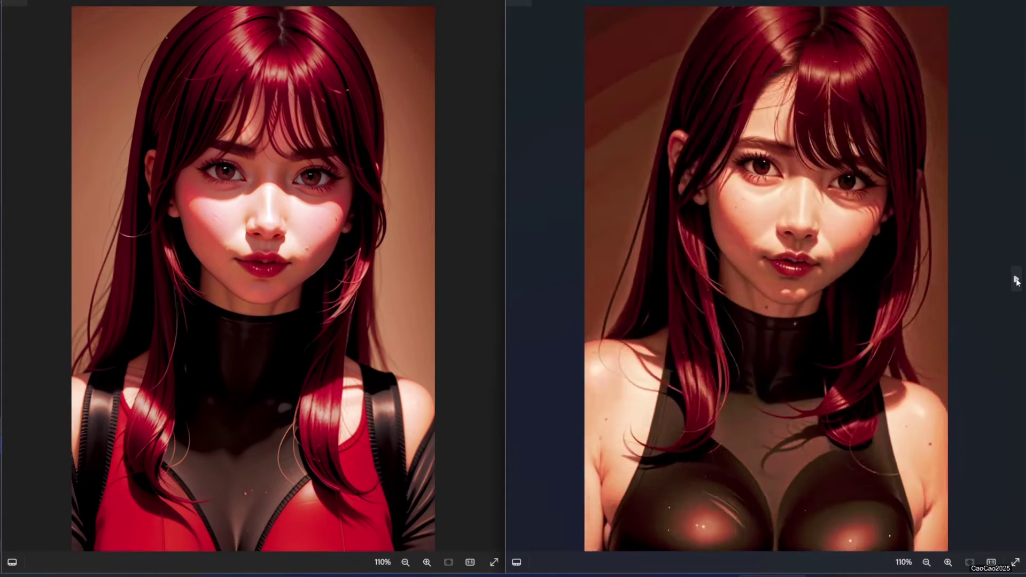
- Step through the next two pairs of example portraits in the comparison viewer
{"action": "left_click", "coordinate": [1016, 280]}
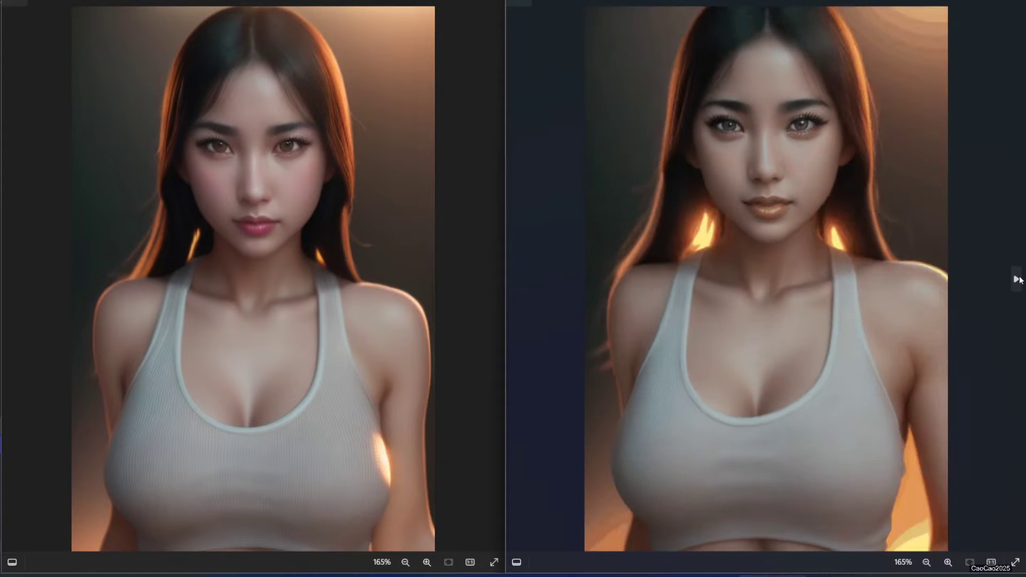
{"action": "left_click", "coordinate": [1017, 279]}
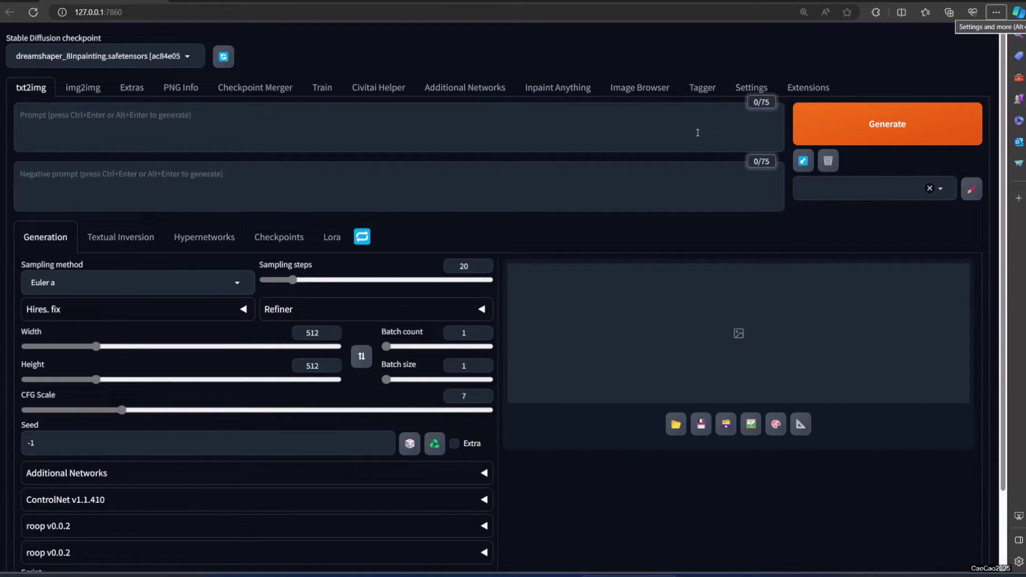
- Load the available extensions list, filter for 'animatediff', and install sd-webui-animatediff
{"action": "left_click", "coordinate": [801, 91]}
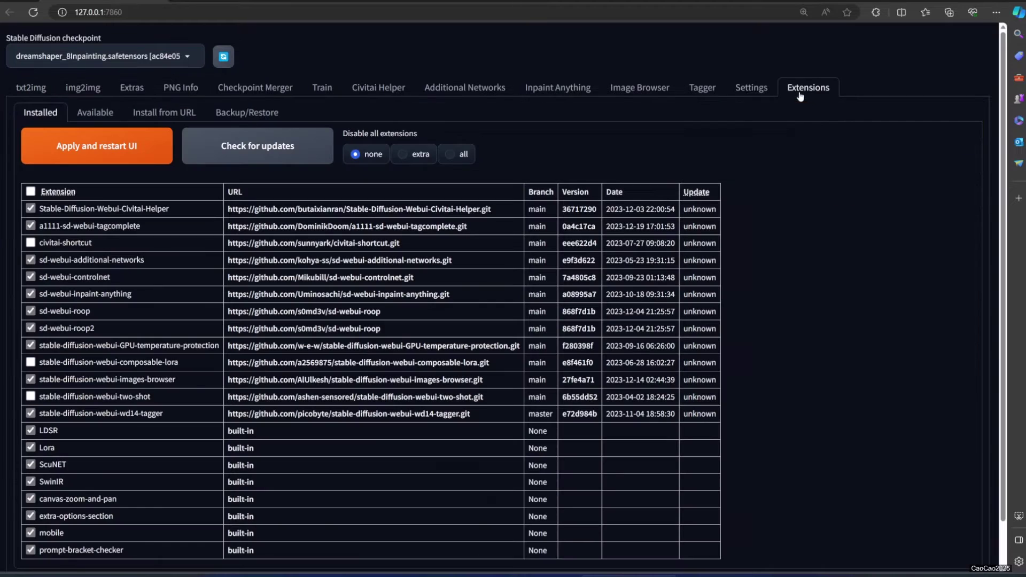
{"action": "left_click", "coordinate": [89, 116]}
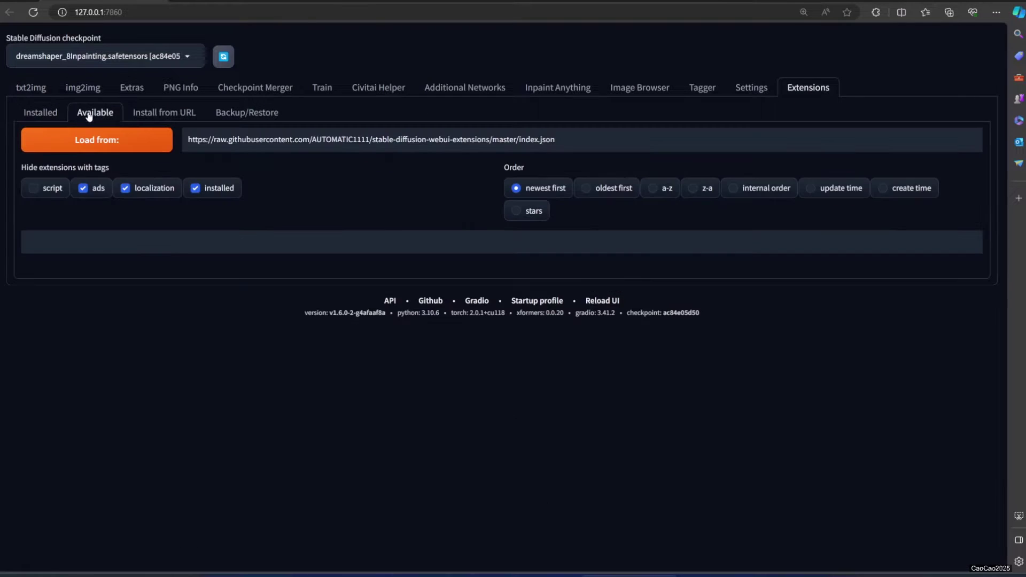
{"action": "left_click", "coordinate": [112, 144]}
{"action": "left_click", "coordinate": [76, 273]}
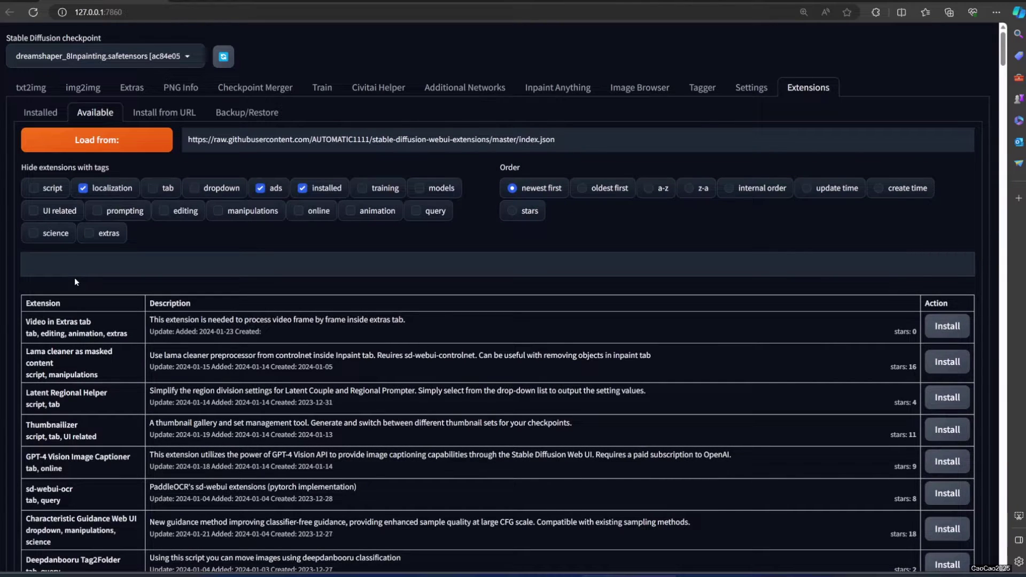
{"action": "type", "text": "animatediff"}
{"action": "left_click", "coordinate": [459, 327]}
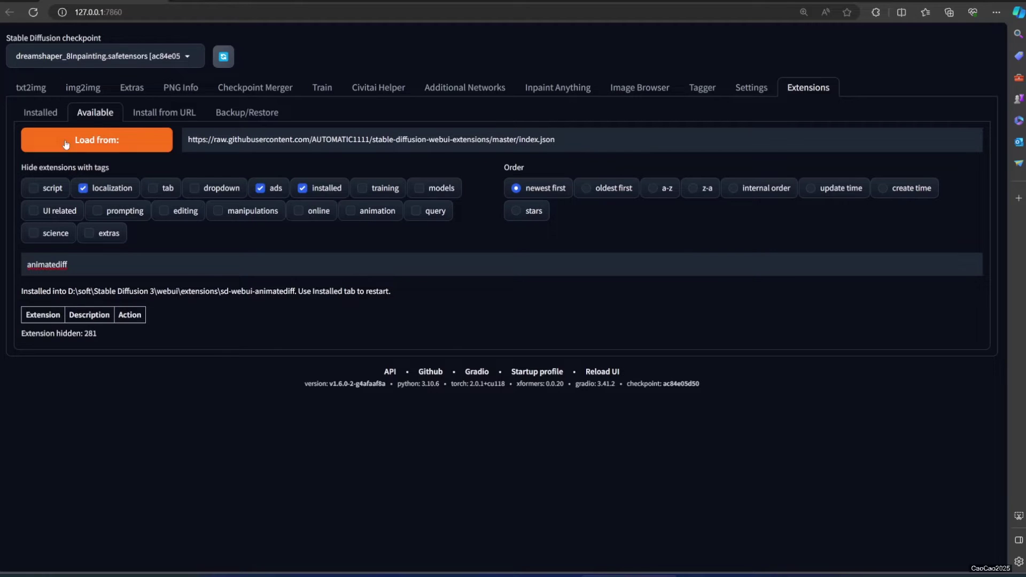
{"action": "left_click", "coordinate": [51, 114]}
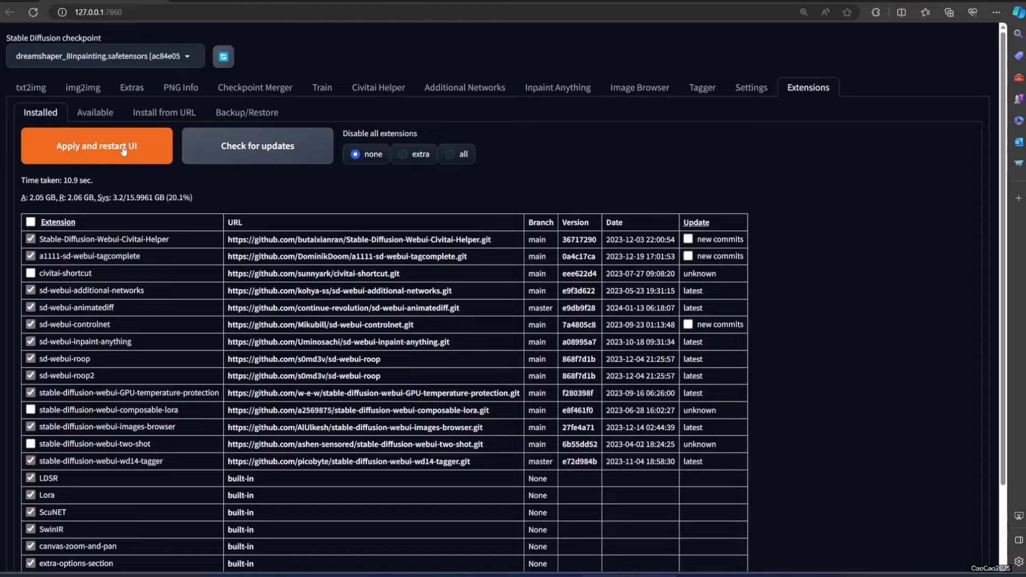
- Restart the UI to load the extension, then expand the AnimateDiff accordion on txt2img
{"action": "left_click", "coordinate": [123, 151]}
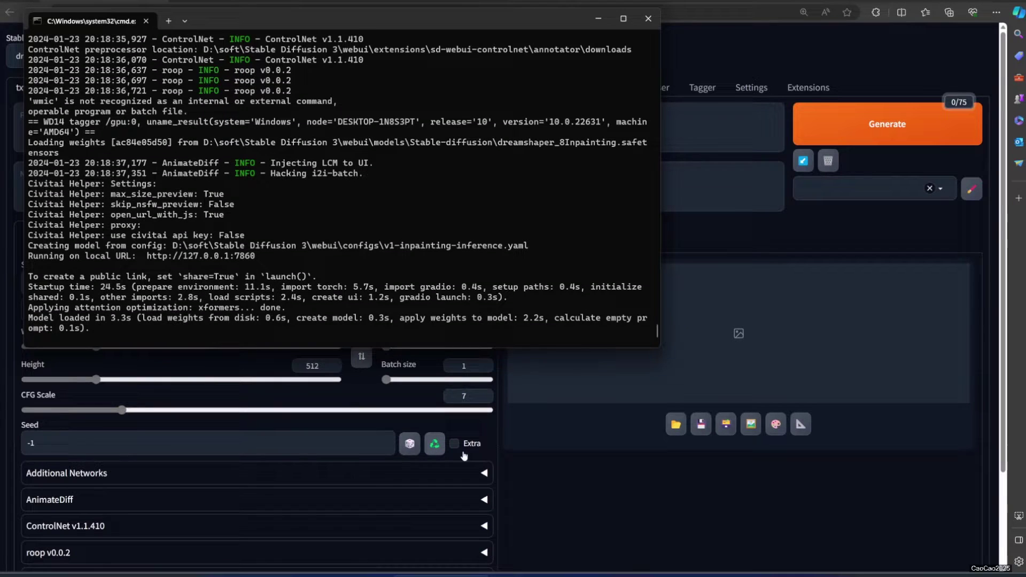
{"action": "left_click", "coordinate": [470, 461]}
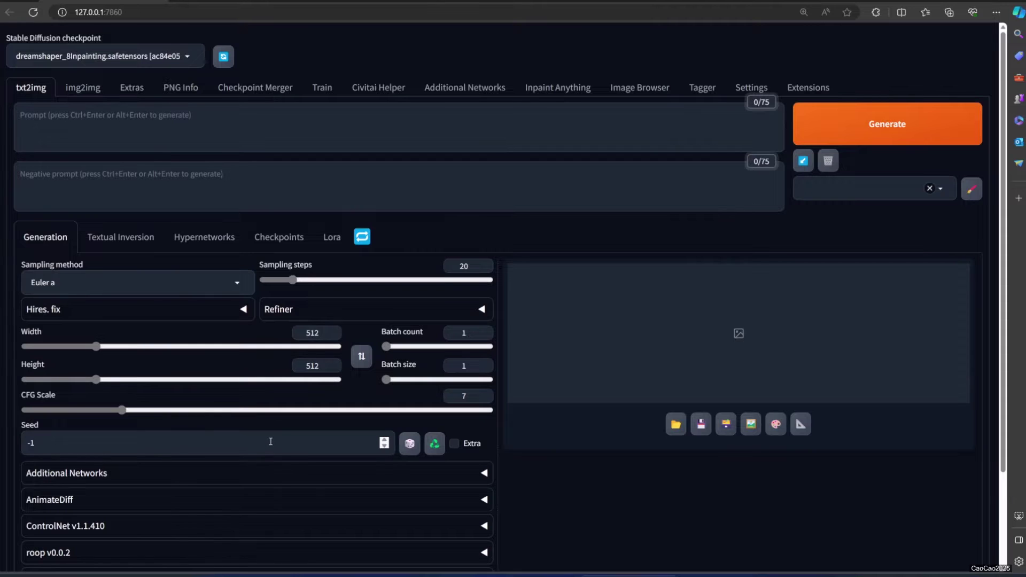
{"action": "scroll", "coordinate": [97, 408], "scroll_direction": "down", "scroll_amount": 2}
{"action": "left_click", "coordinate": [93, 392]}
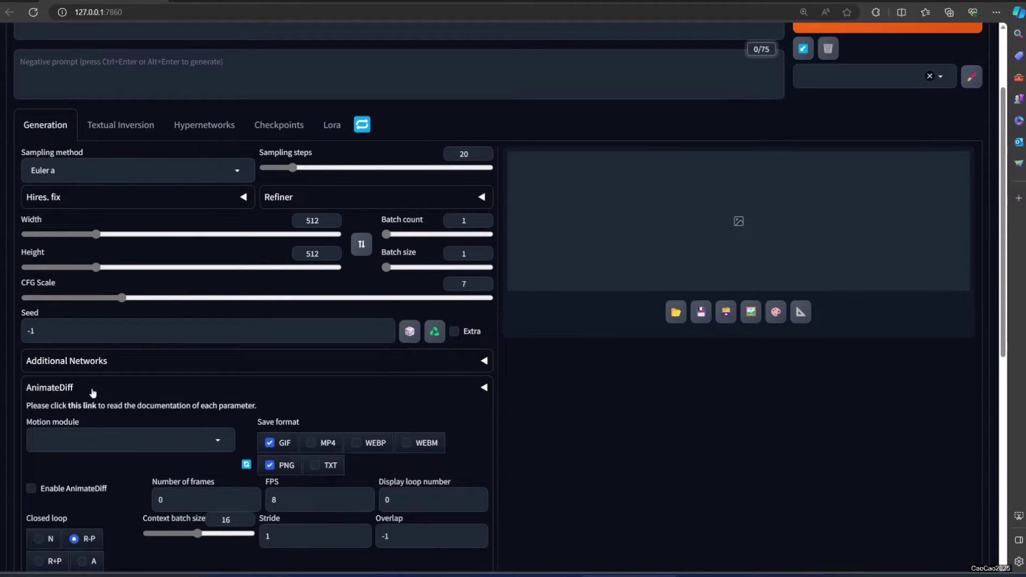
{"action": "scroll", "coordinate": [104, 394], "scroll_direction": "down", "scroll_amount": 7}
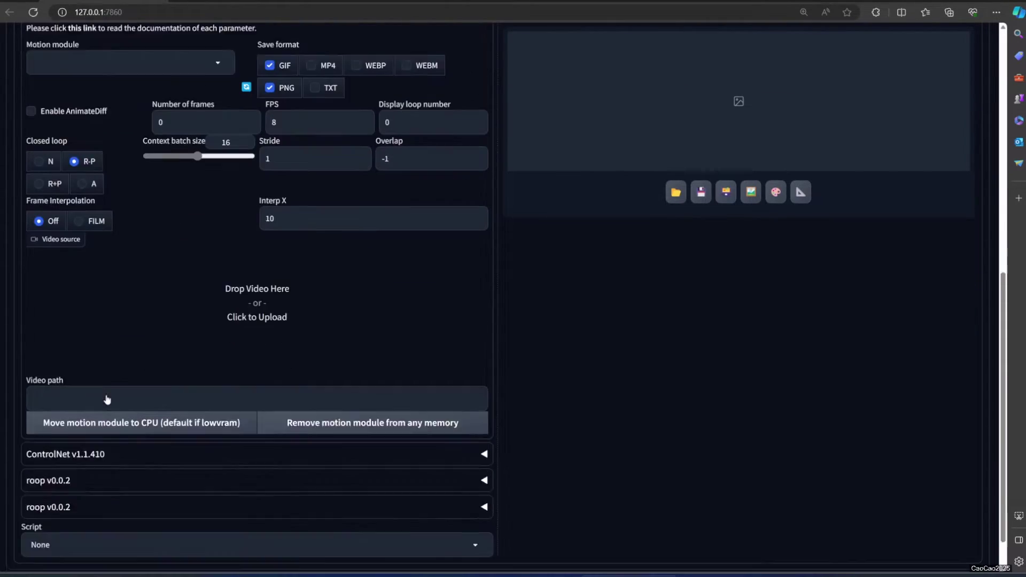
{"action": "scroll", "coordinate": [107, 398], "scroll_direction": "down", "scroll_amount": 1}
{"action": "scroll", "coordinate": [107, 397], "scroll_direction": "up", "scroll_amount": 10}
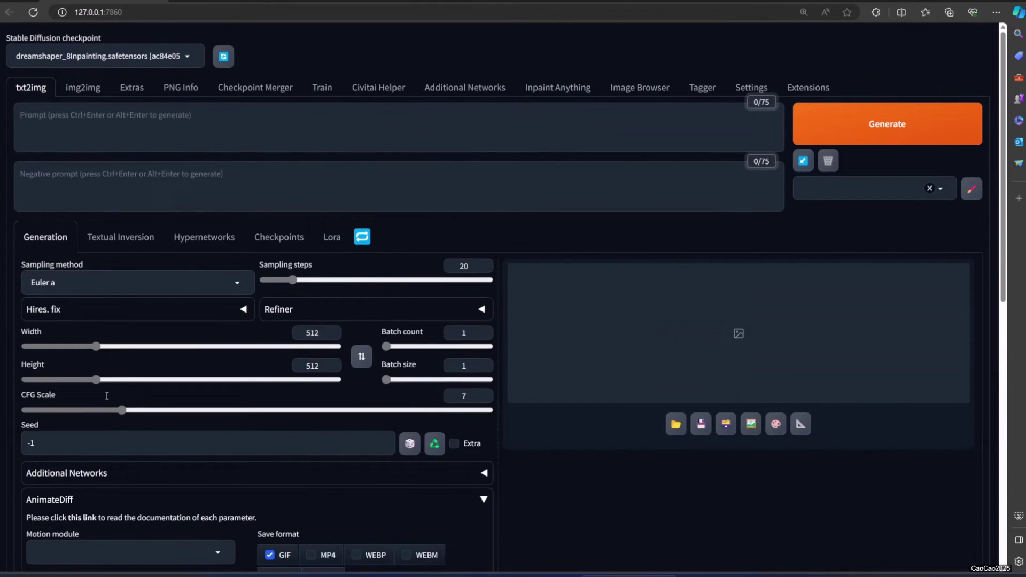
{"action": "scroll", "coordinate": [107, 399], "scroll_direction": "down", "scroll_amount": 6}
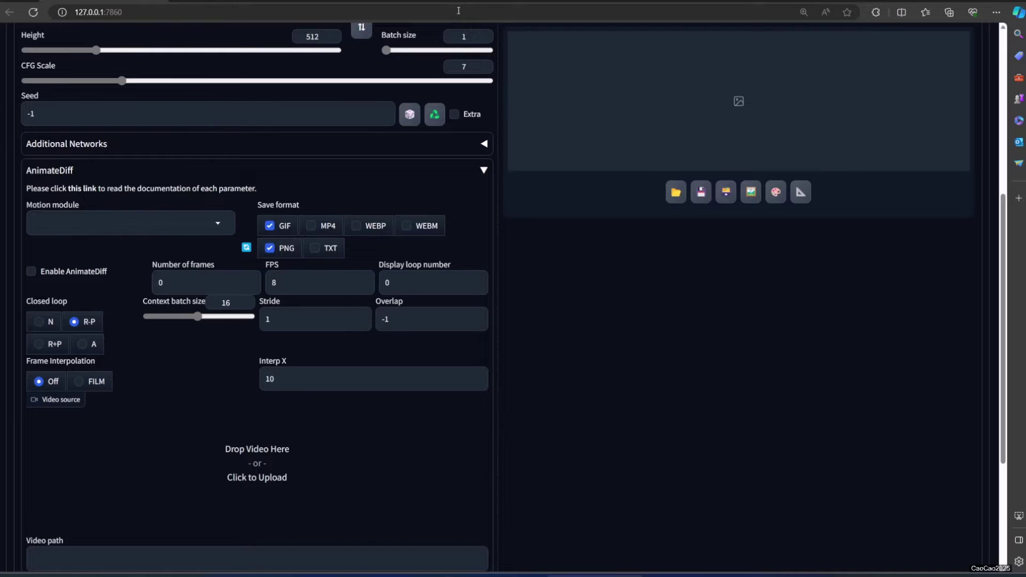
- Download mm_sd_v15_v2.ckpt from the Hugging Face animatediff Files and versions list
{"action": "left_click", "coordinate": [481, 2]}
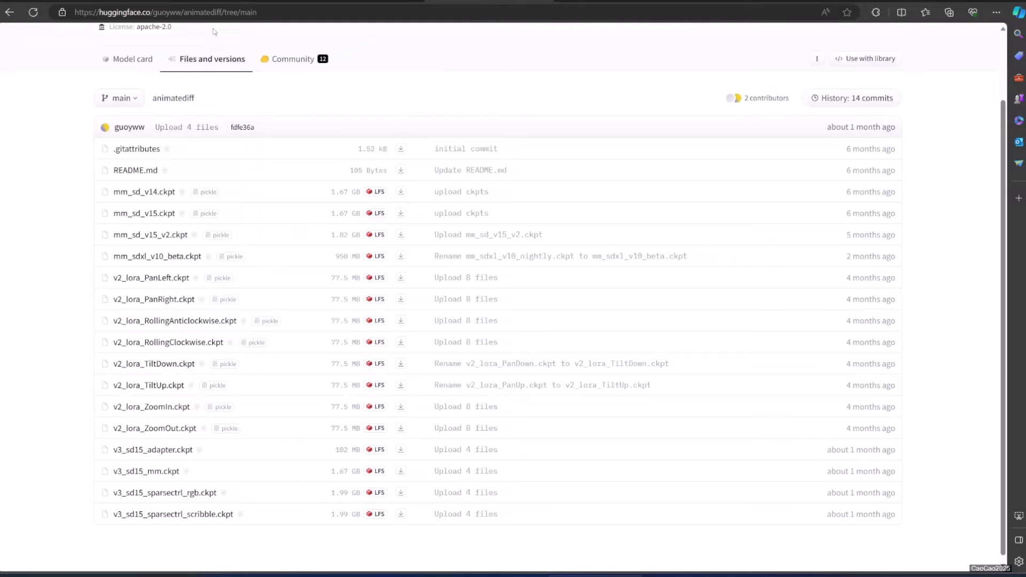
{"action": "left_click", "coordinate": [184, 11]}
{"action": "left_click", "coordinate": [21, 295]}
{"action": "scroll", "coordinate": [31, 303], "scroll_direction": "up", "scroll_amount": 2}
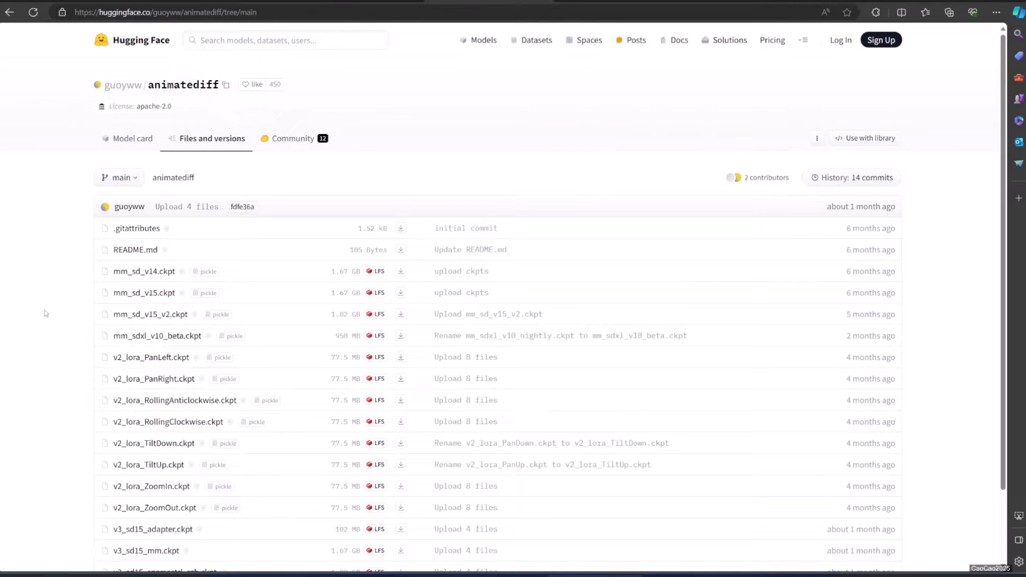
{"action": "scroll", "coordinate": [46, 314], "scroll_direction": "down", "scroll_amount": 2}
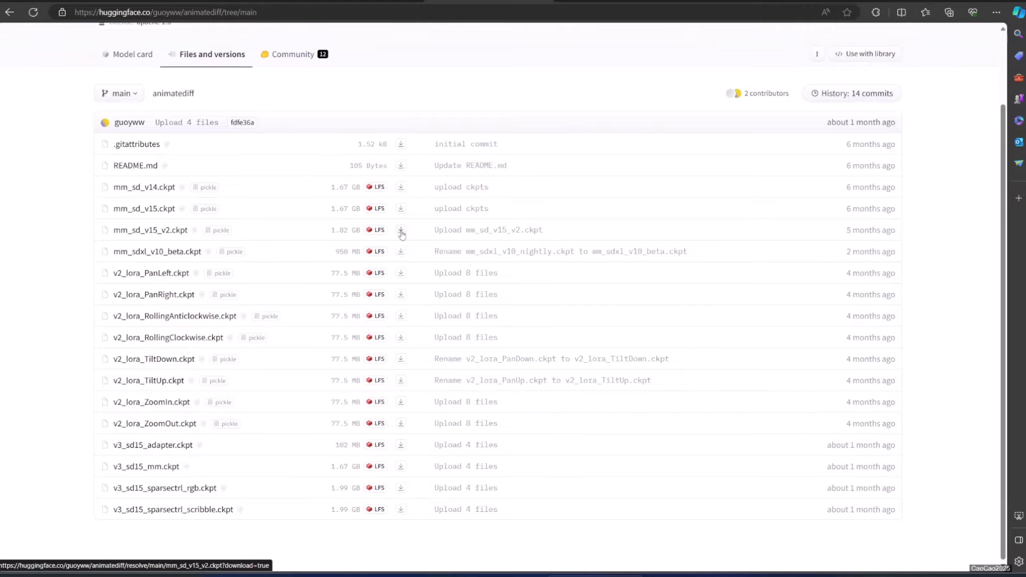
{"action": "left_click", "coordinate": [401, 233]}
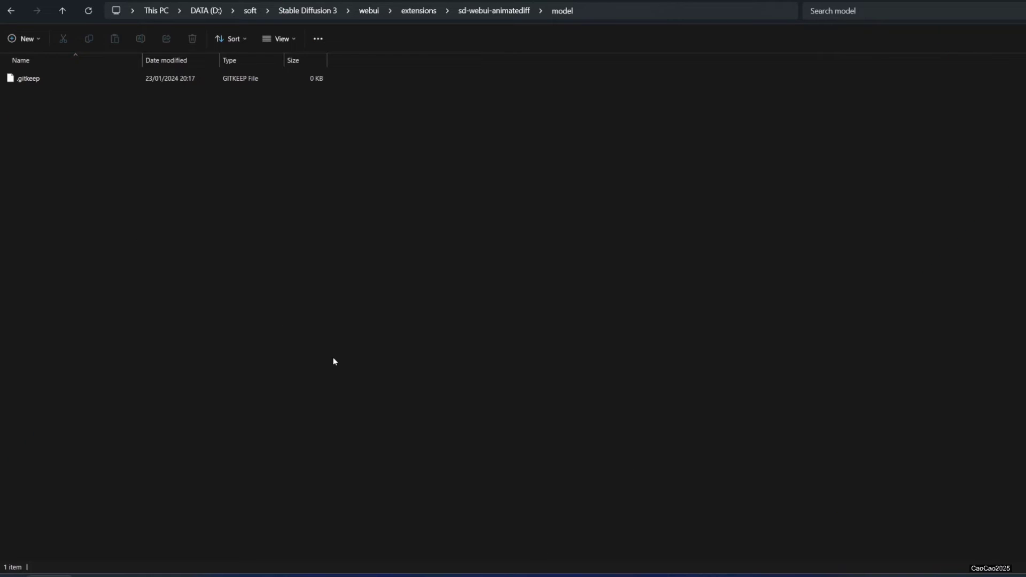
- Paste mm_sd_v15_v2.ckpt into the AnimateDiff model folder and refresh the motion module list
{"action": "key", "text": "ctrl+v"}
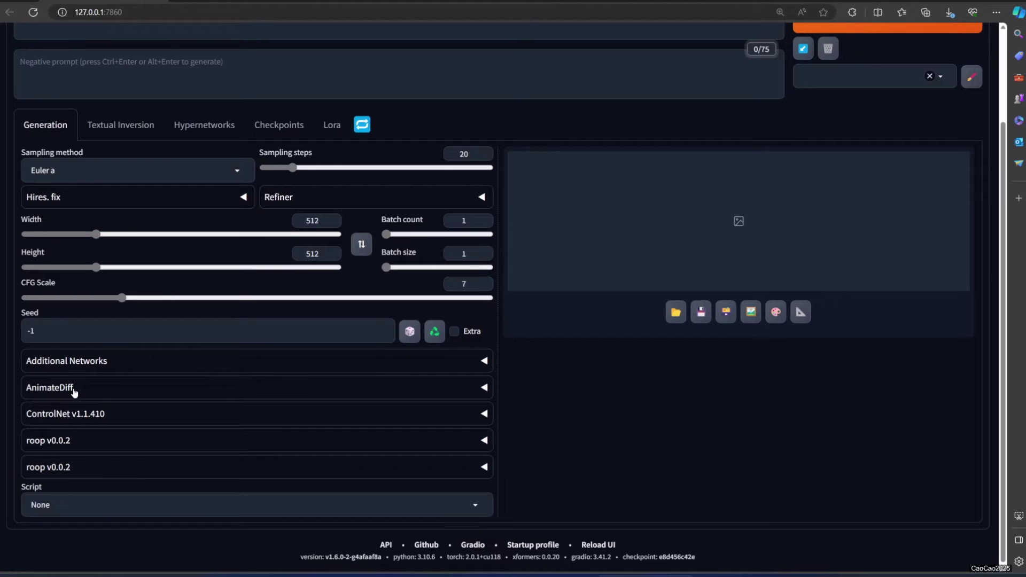
{"action": "left_click", "coordinate": [74, 393]}
{"action": "scroll", "coordinate": [210, 281], "scroll_direction": "down", "scroll_amount": 3}
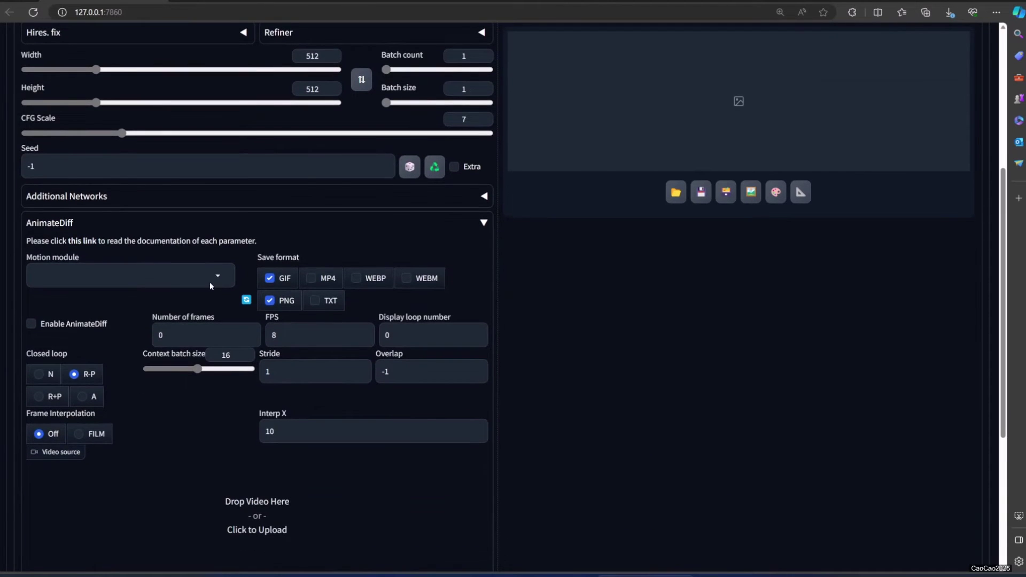
{"action": "left_click", "coordinate": [246, 300]}
- Enable AnimateDiff with prompt 'flying, bird, blue sky' and negative '(worst quality, low quality, letterboxed)'
{"action": "left_click", "coordinate": [30, 325]}
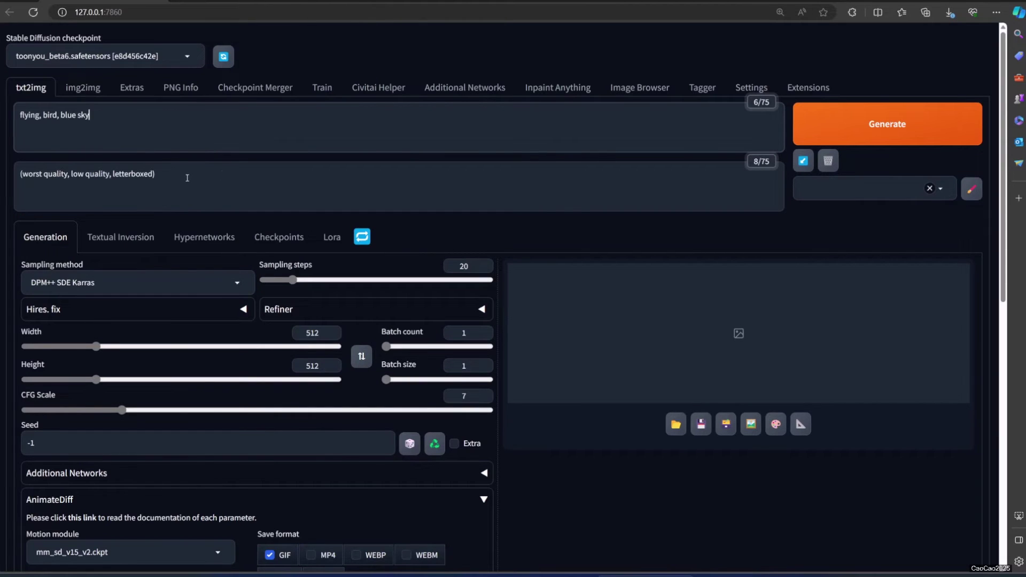
{"action": "triple_click", "coordinate": [187, 177]}
{"action": "left_click", "coordinate": [143, 129]}
{"action": "triple_click", "coordinate": [15, 143]}
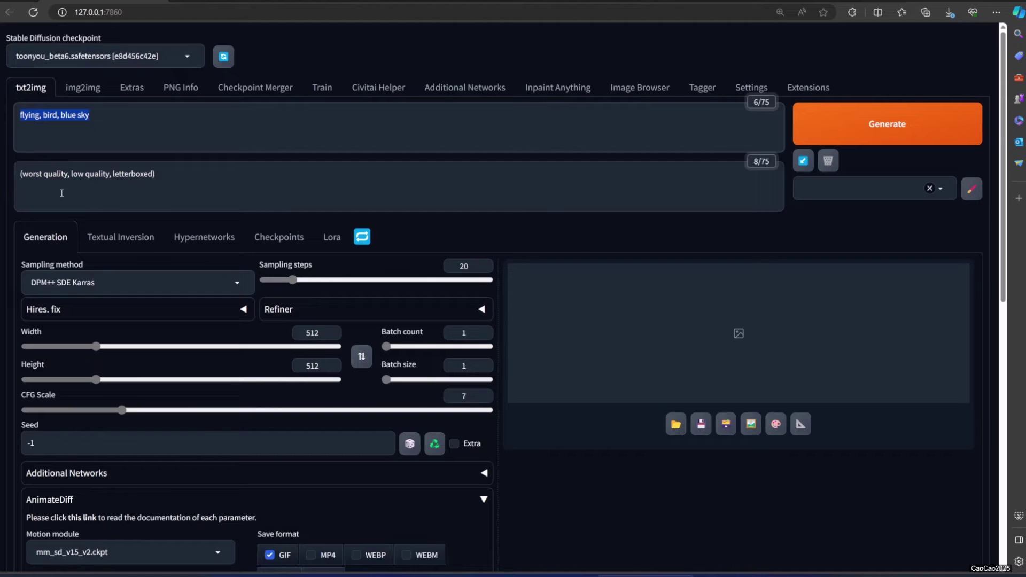
{"action": "left_click", "coordinate": [802, 130]}
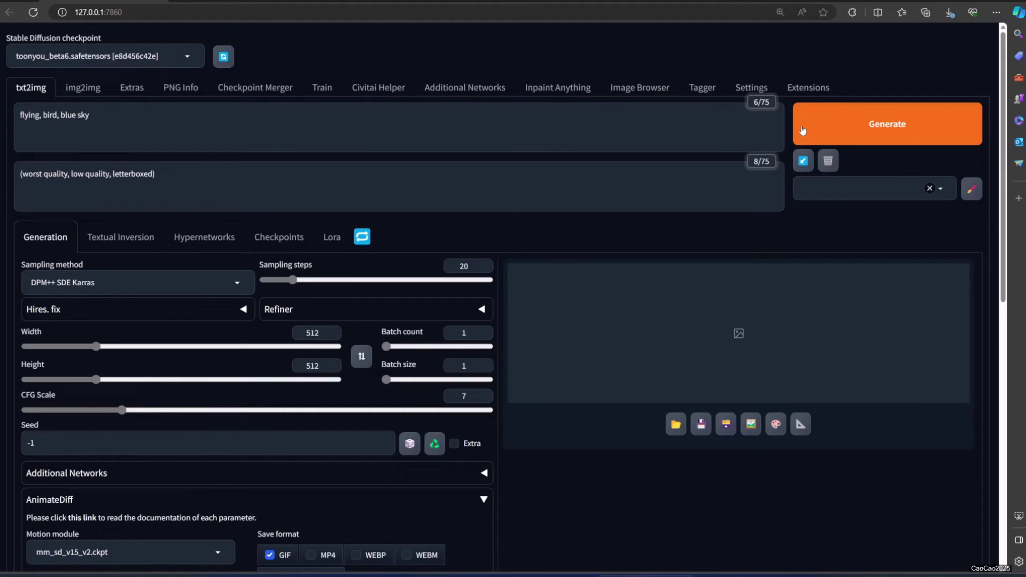
{"action": "left_click", "coordinate": [803, 131]}
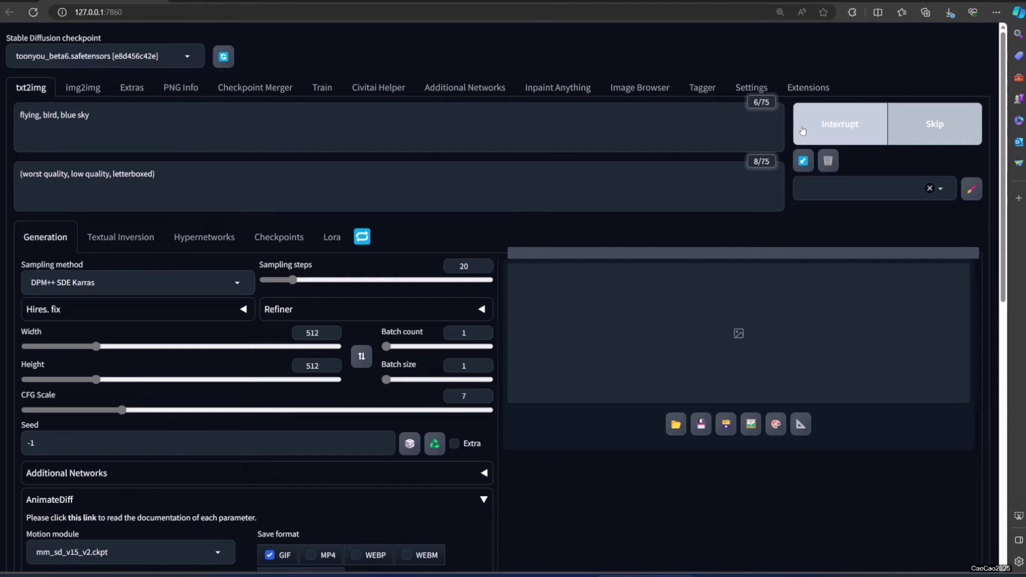
{"action": "key", "text": "alt+Tab"}
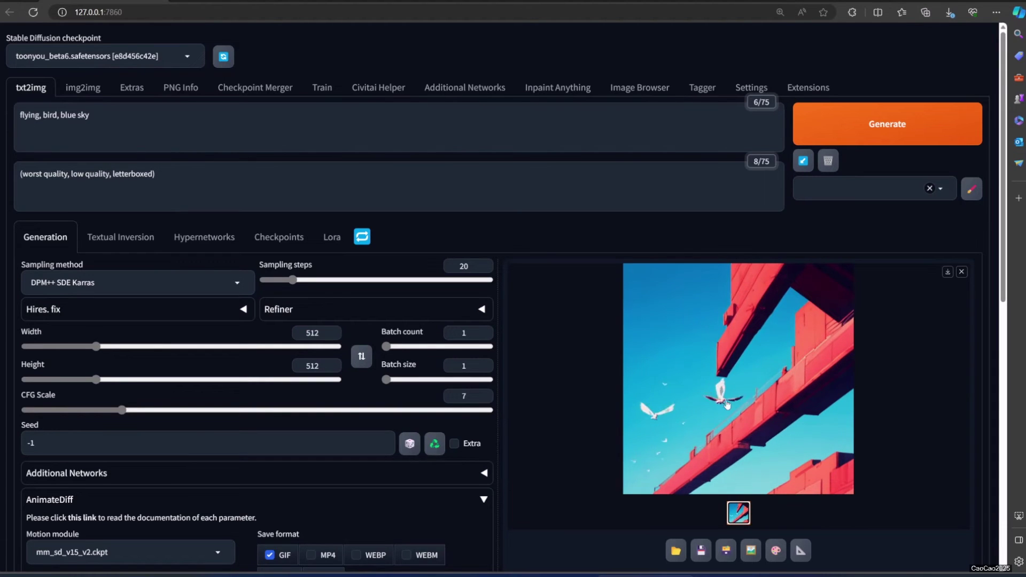
{"action": "left_click", "coordinate": [435, 448]}
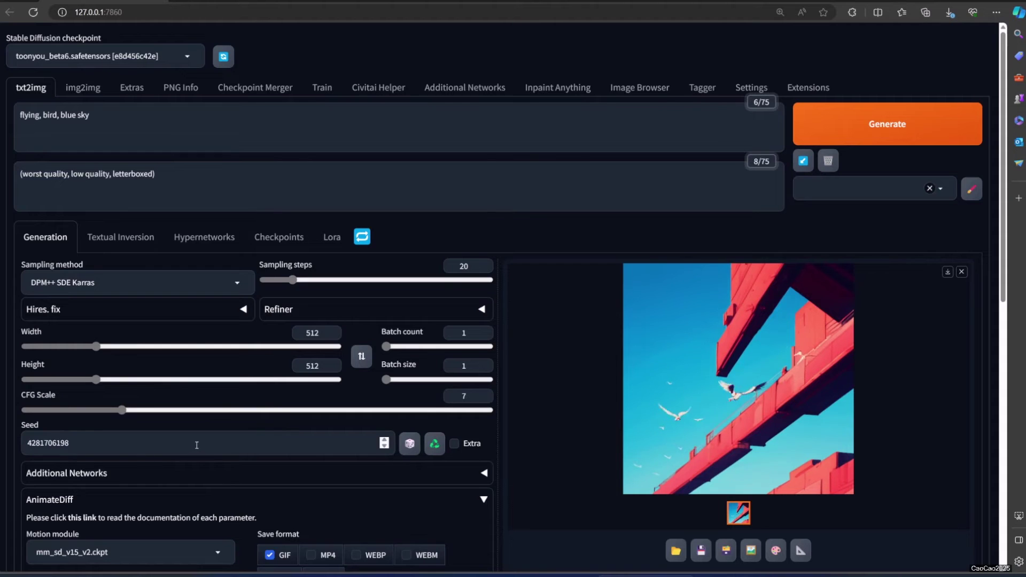
- Set AnimateDiff's Closed loop mode to A for the same-seed rerun
{"action": "scroll", "coordinate": [337, 428], "scroll_direction": "down", "scroll_amount": 6}
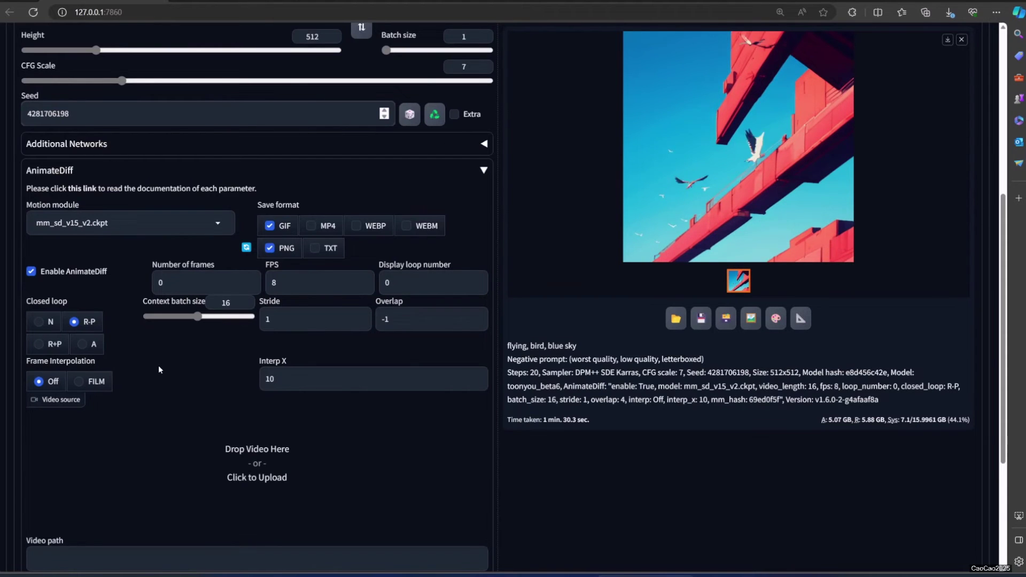
{"action": "left_click", "coordinate": [89, 349]}
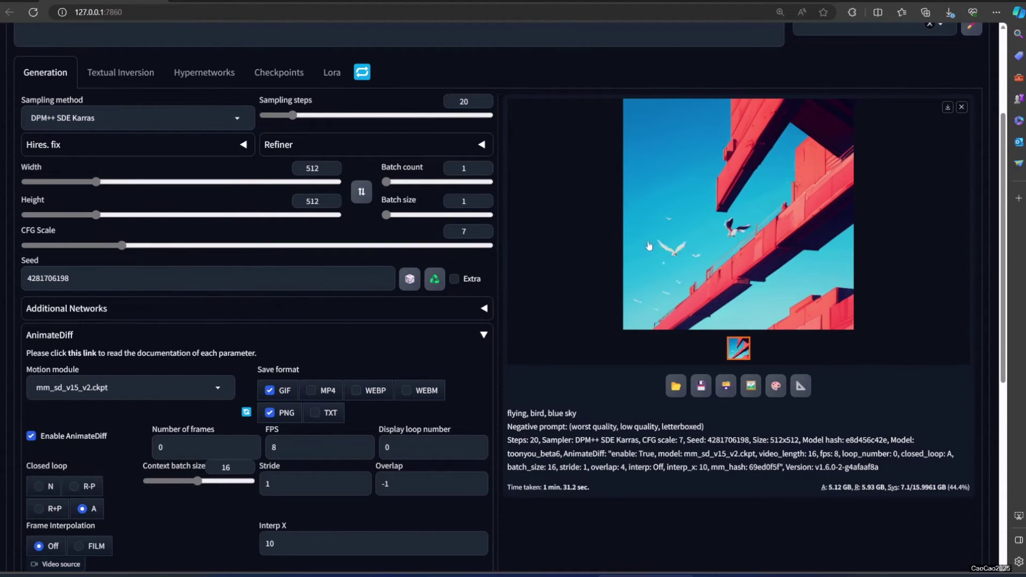
- Switch Closed loop to N and generate the bird animation
{"action": "left_click", "coordinate": [42, 486]}
{"action": "scroll", "coordinate": [780, 171], "scroll_direction": "up", "scroll_amount": 3}
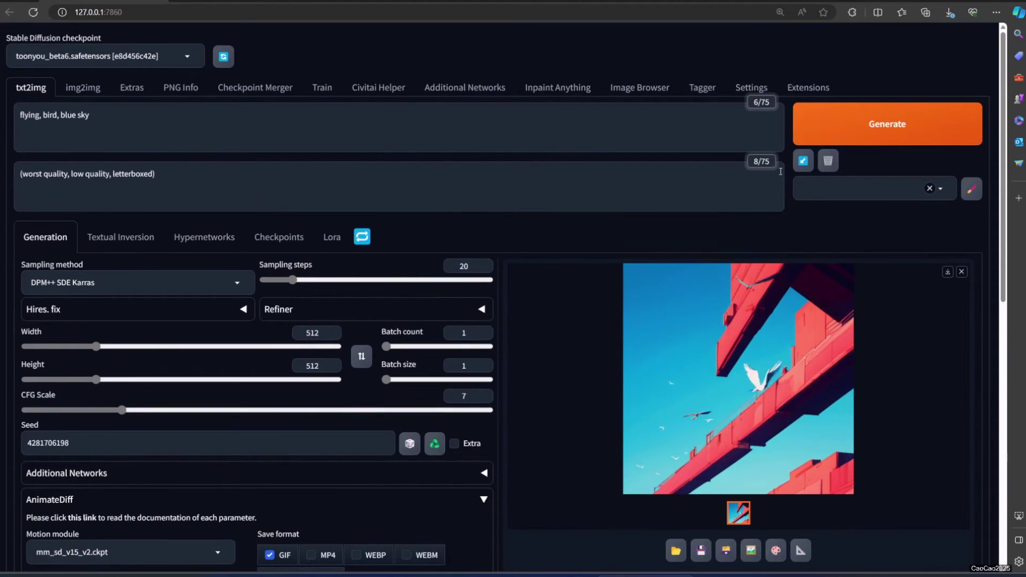
{"action": "left_click", "coordinate": [887, 123]}
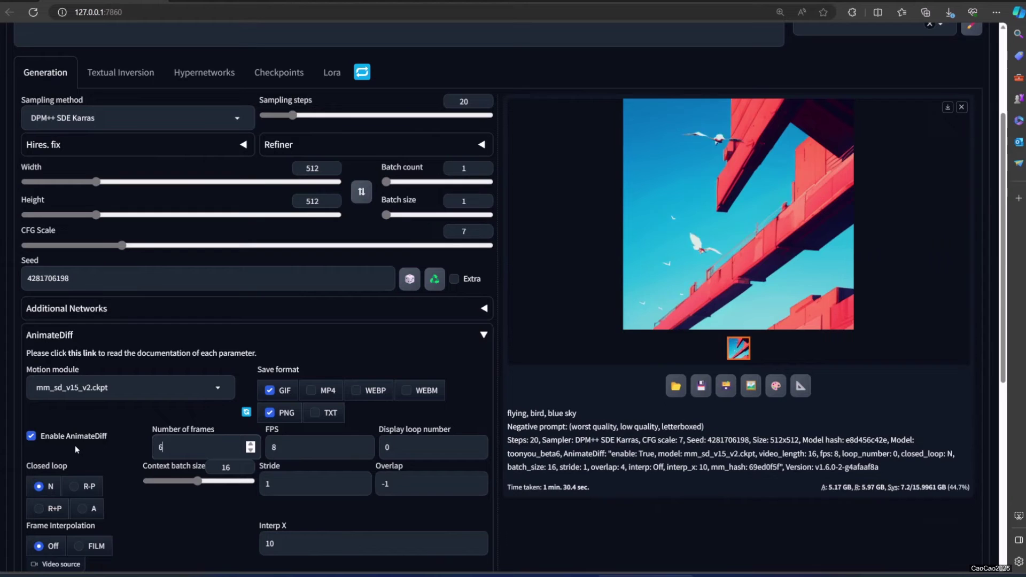
- Change Number of frames to 48 for the longer looped version
{"action": "key", "text": "BackSpace"}
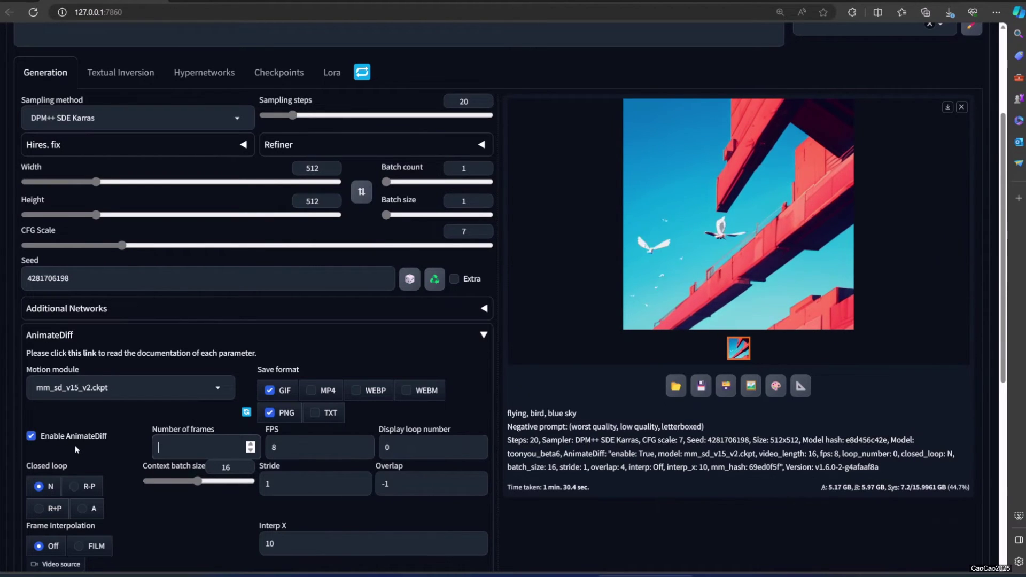
{"action": "type", "text": "48"}
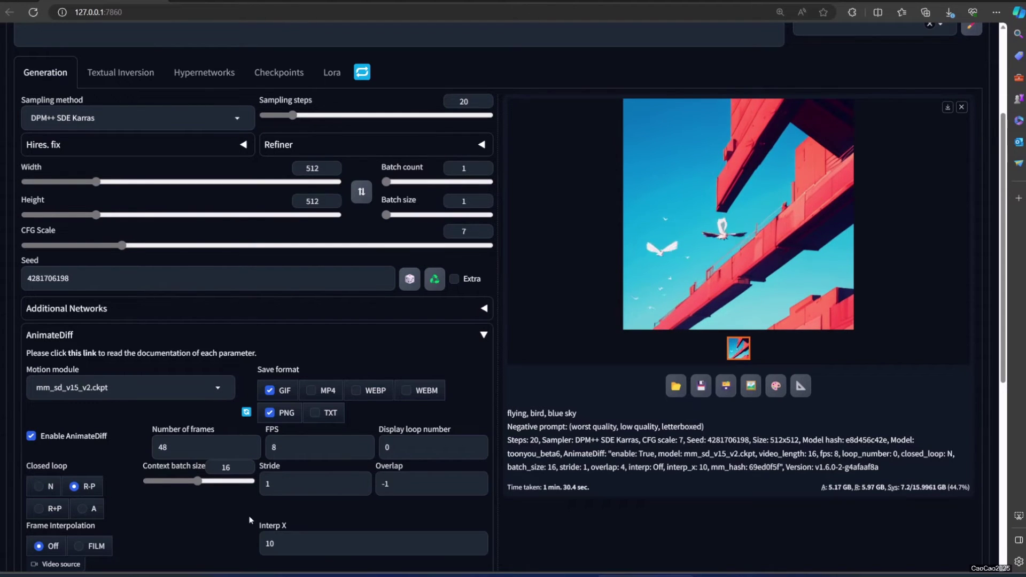
{"action": "scroll", "coordinate": [697, 244], "scroll_direction": "up", "scroll_amount": 3}
- Generate the 48-frame R-P looped animation, then reset Number of frames to 0
{"action": "left_click", "coordinate": [900, 129]}
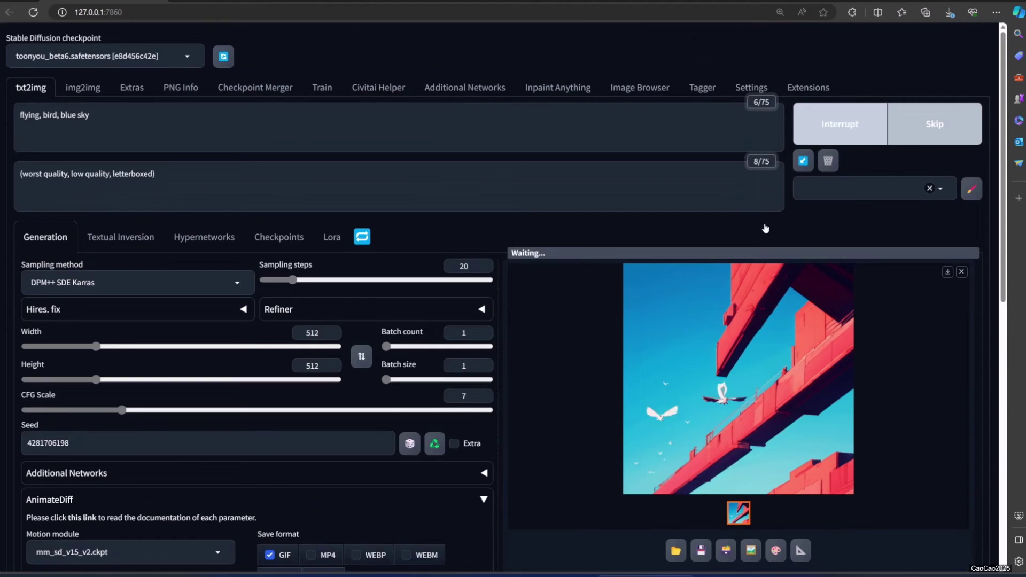
{"action": "scroll", "coordinate": [591, 363], "scroll_direction": "down", "scroll_amount": 4}
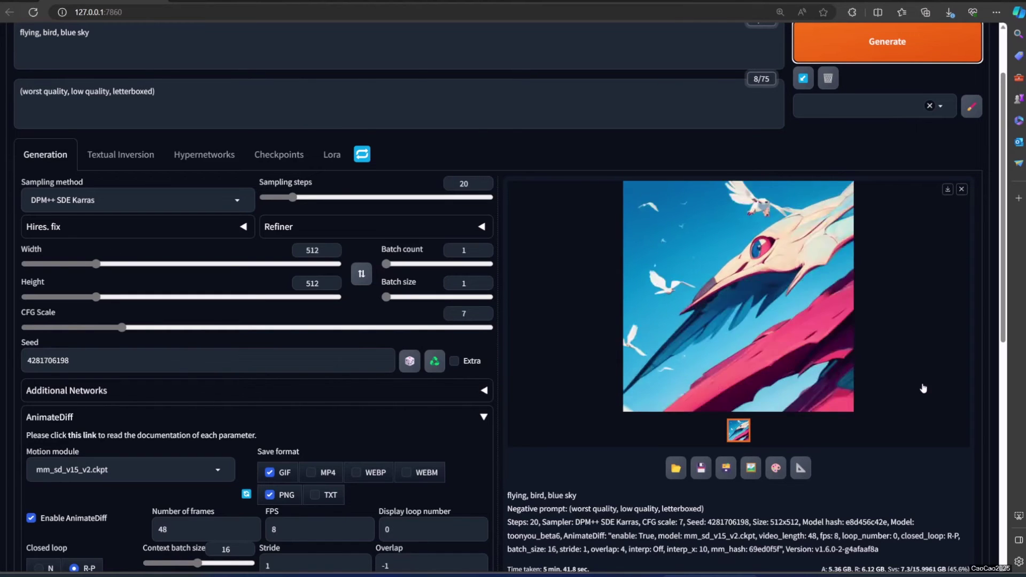
{"action": "left_click_drag", "start_coordinate": [168, 530], "coordinate": [113, 534]}
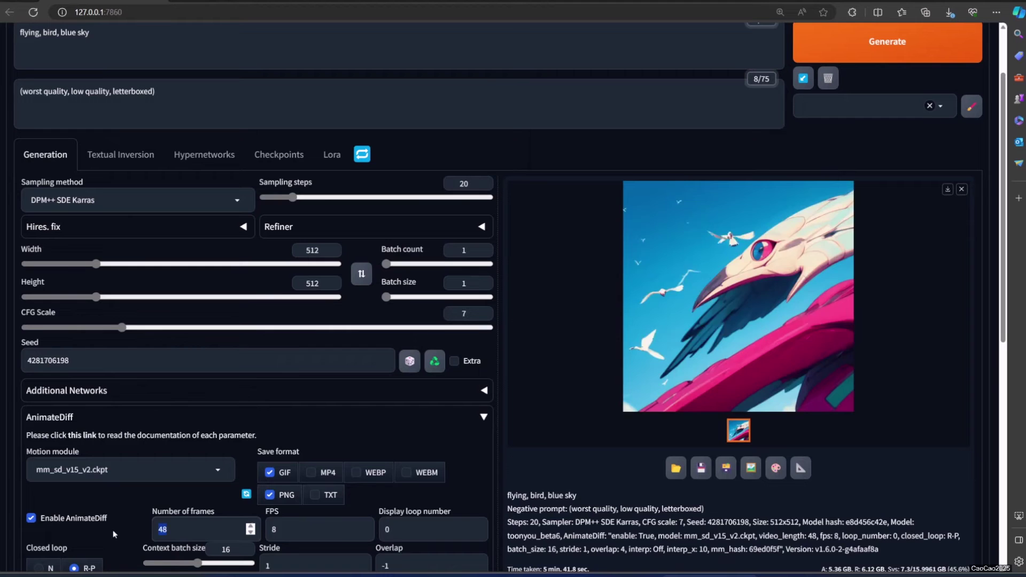
{"action": "type", "text": "0"}
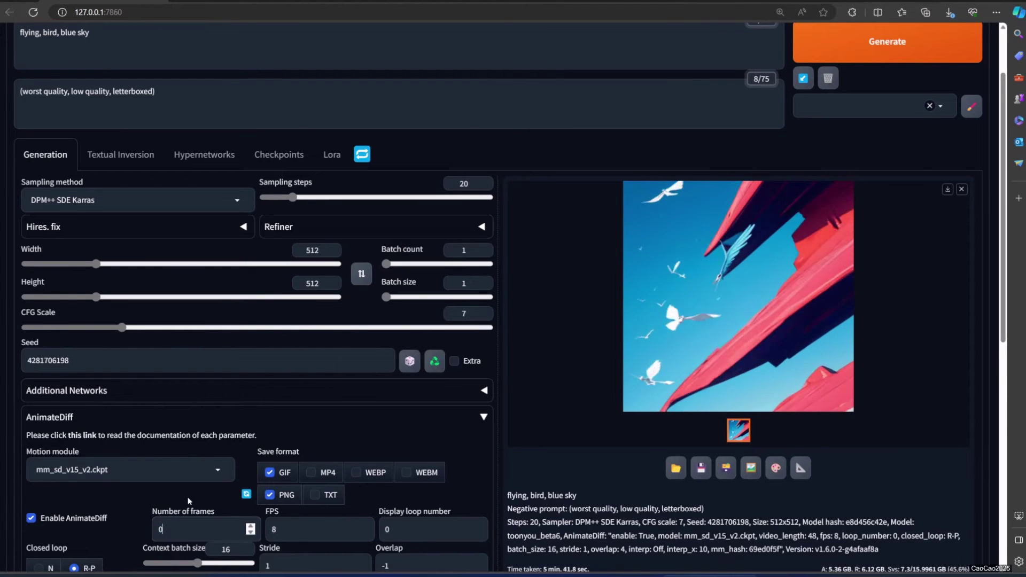
- Set the seed to random (-1), then view the elf girl in the mushroom forest full size
{"action": "left_click", "coordinate": [409, 363]}
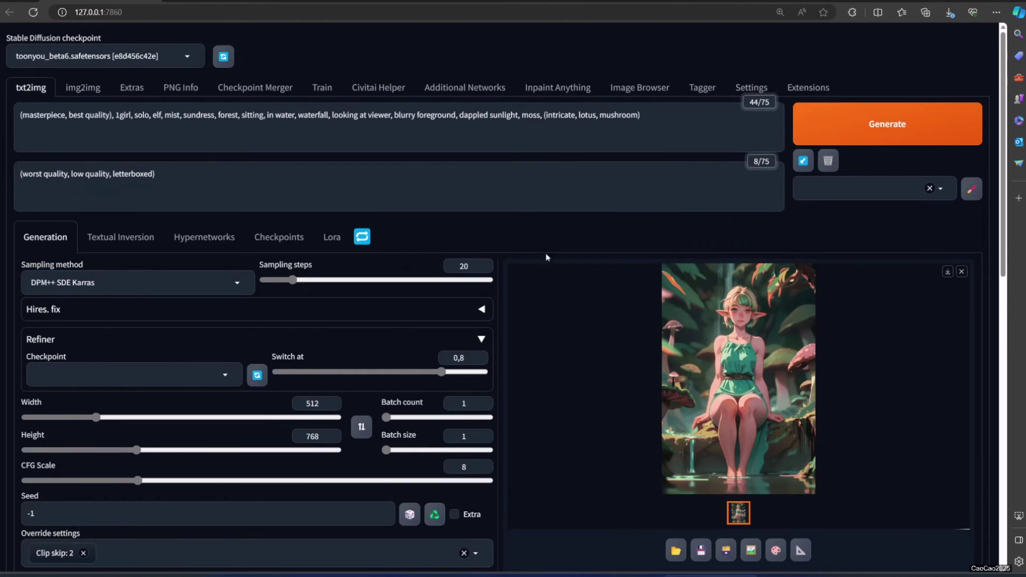
{"action": "left_click", "coordinate": [729, 372]}
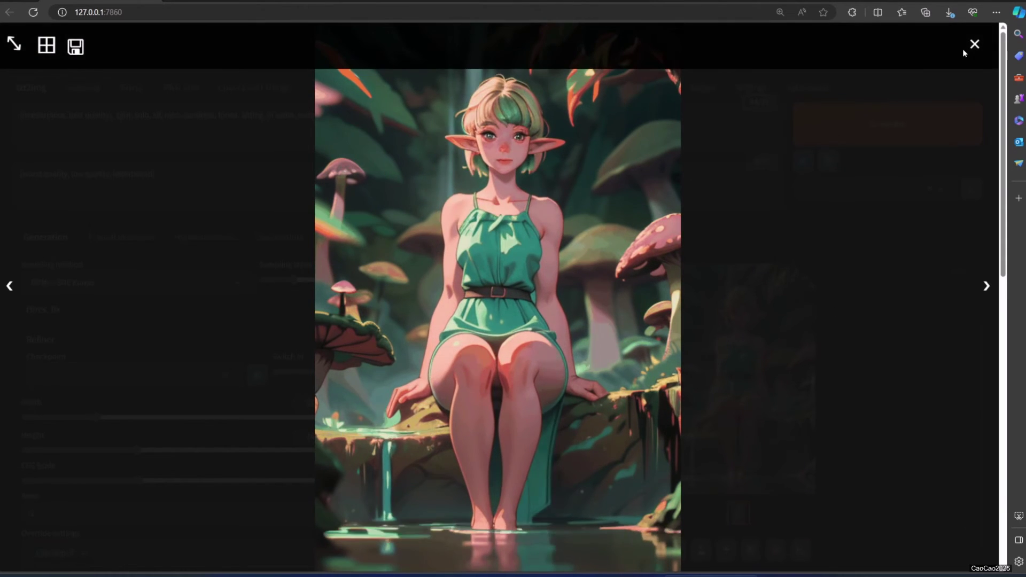
{"action": "left_click", "coordinate": [974, 43]}
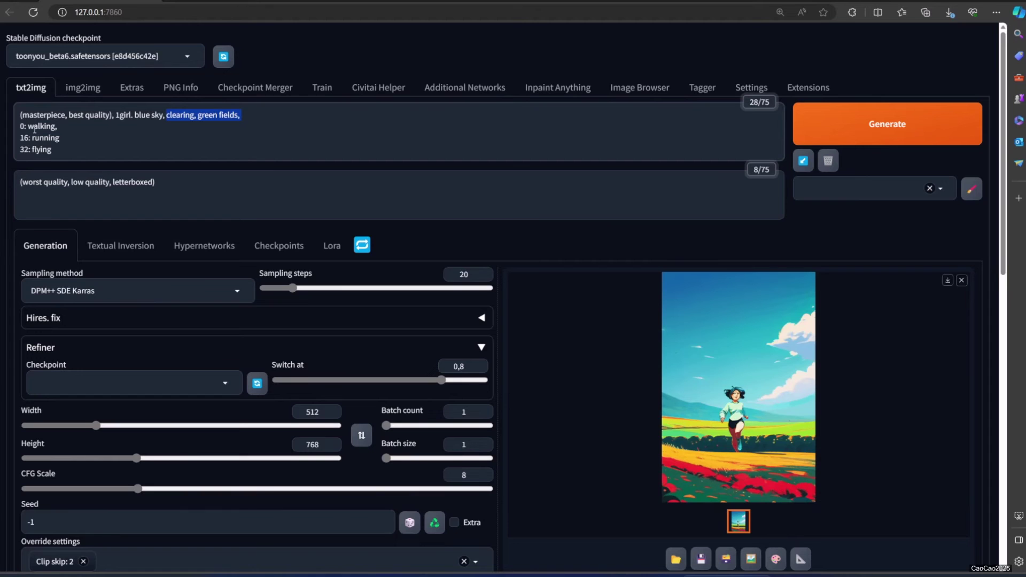
- Check the '0: walking', '16: running', '32: flying' prompt lines, then enlarge the girl animation
{"action": "left_click_drag", "start_coordinate": [203, 115], "coordinate": [57, 126]}
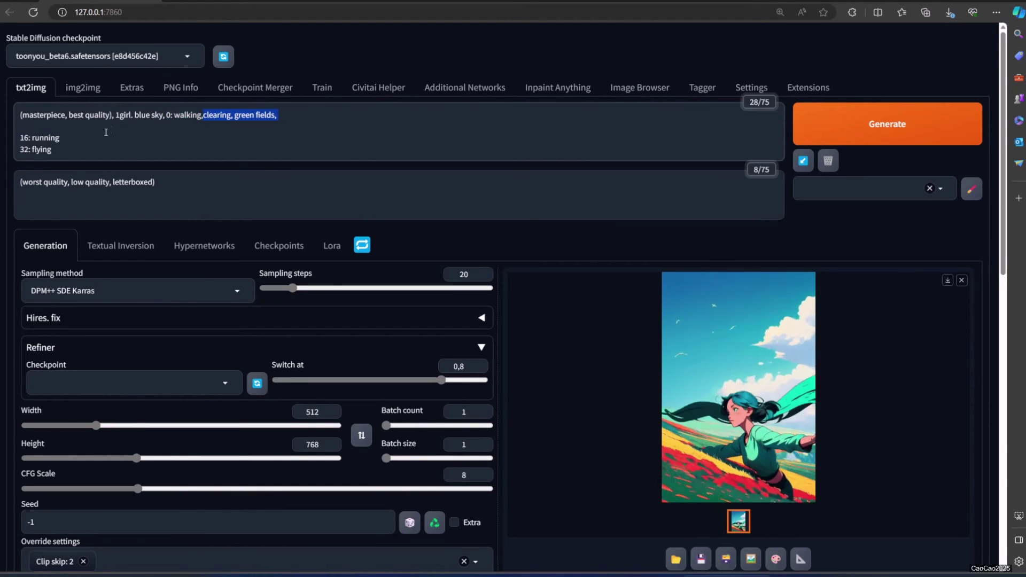
{"action": "left_click", "coordinate": [112, 131]}
{"action": "key", "text": "ctrl+z"}
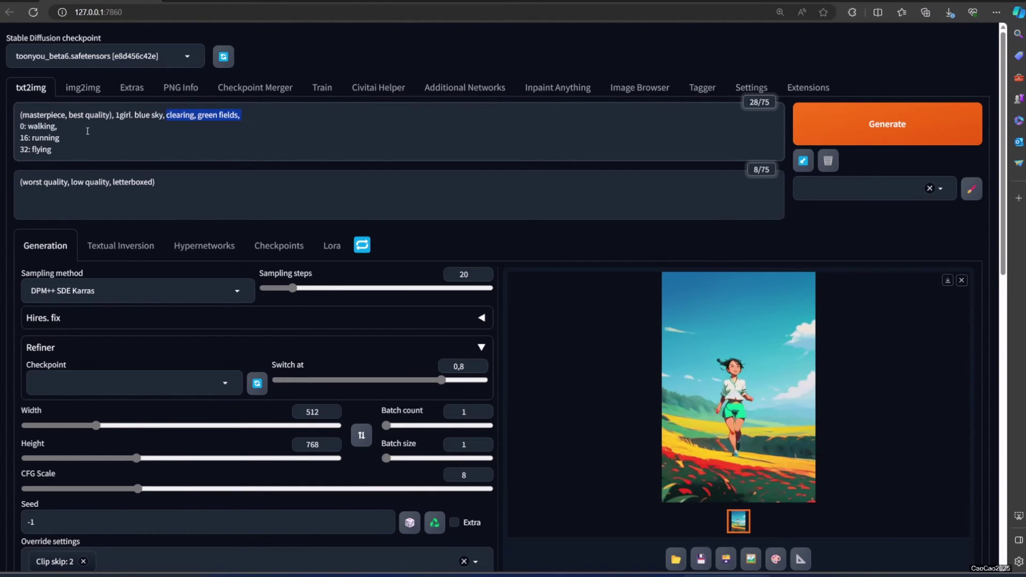
{"action": "left_click", "coordinate": [25, 130]}
{"action": "triple_click", "coordinate": [25, 127]}
{"action": "left_click_drag", "start_coordinate": [20, 138], "coordinate": [59, 138]}
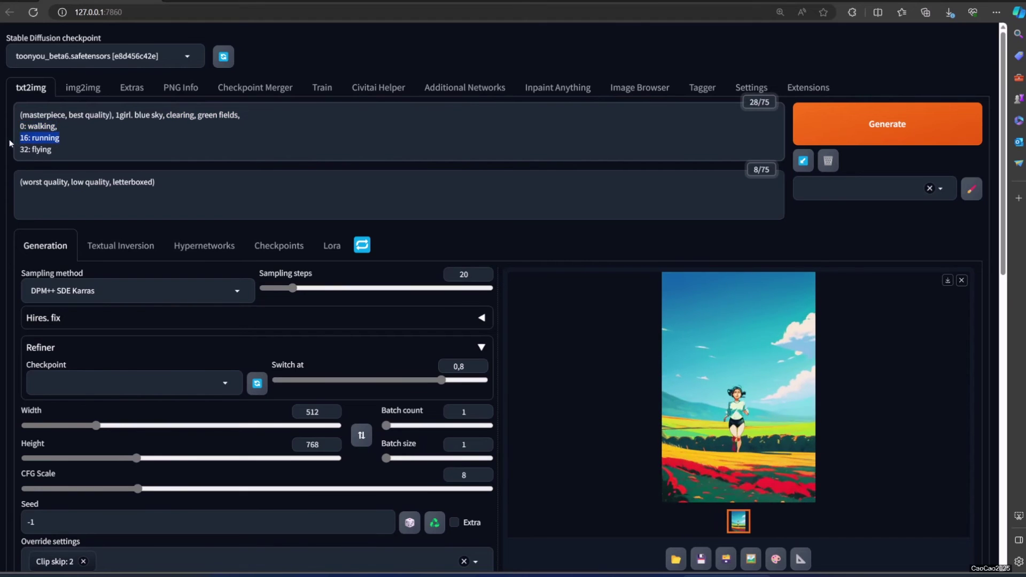
{"action": "triple_click", "coordinate": [61, 156]}
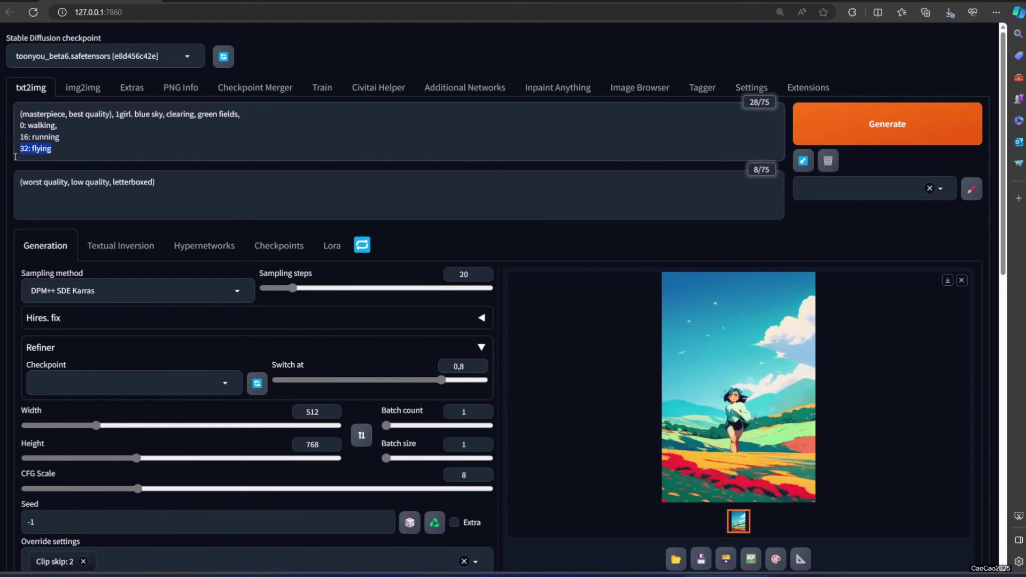
{"action": "left_click", "coordinate": [174, 136]}
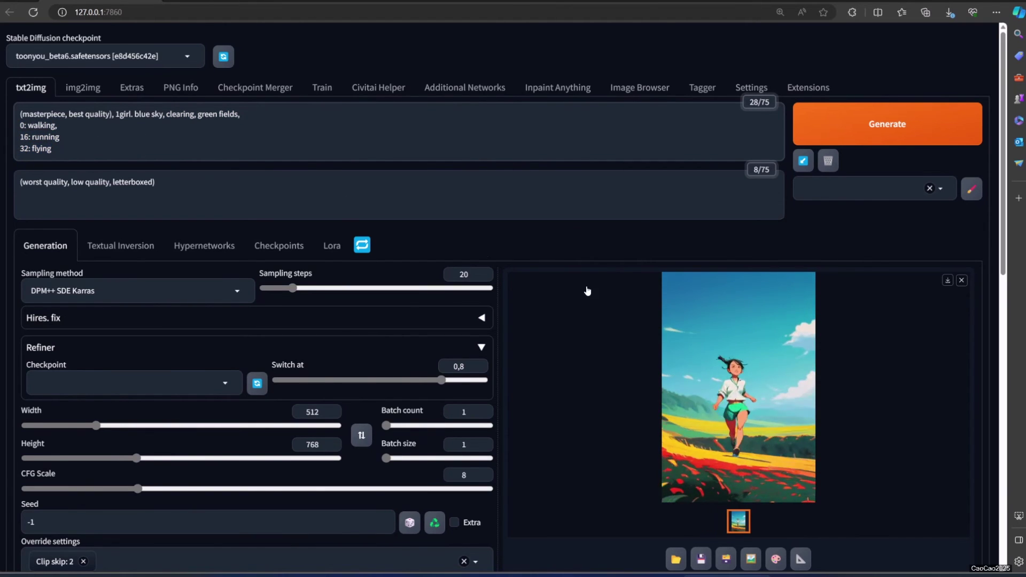
{"action": "left_click", "coordinate": [696, 344]}
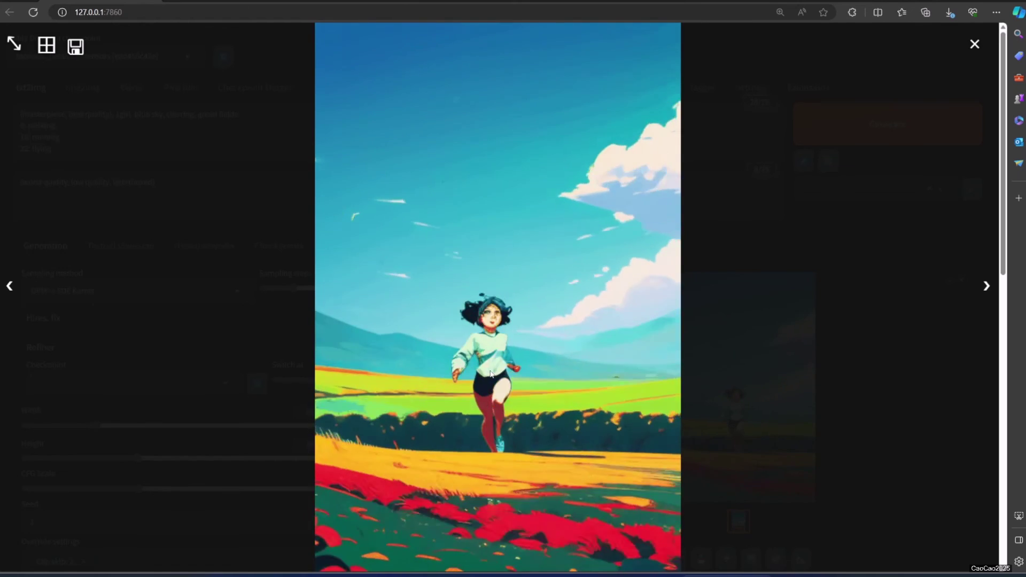
- Close the walking-to-flying animation and preview the realisian_v50 red-haired girl close-up full size
{"action": "left_click", "coordinate": [807, 307]}
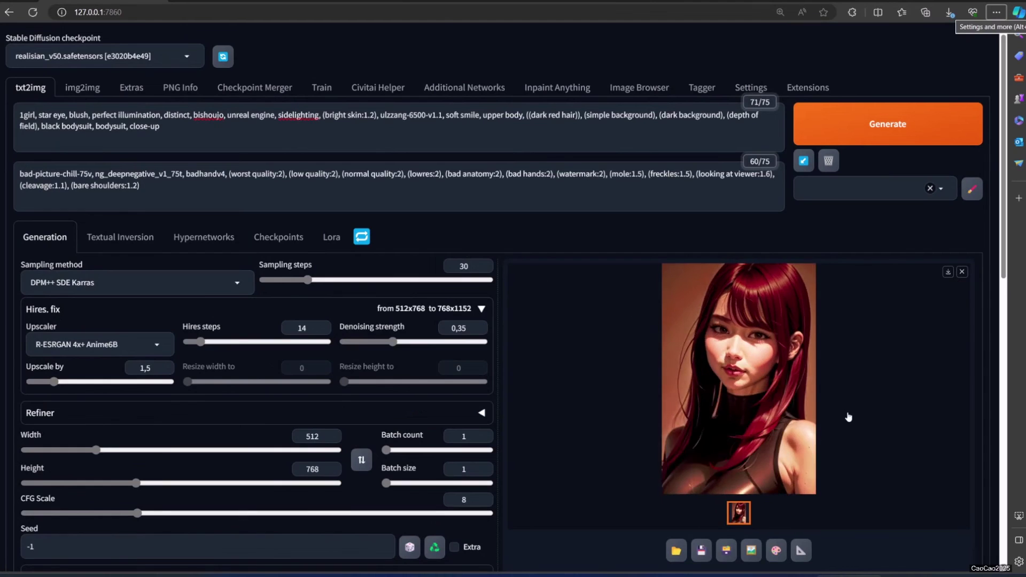
{"action": "left_click", "coordinate": [837, 422]}
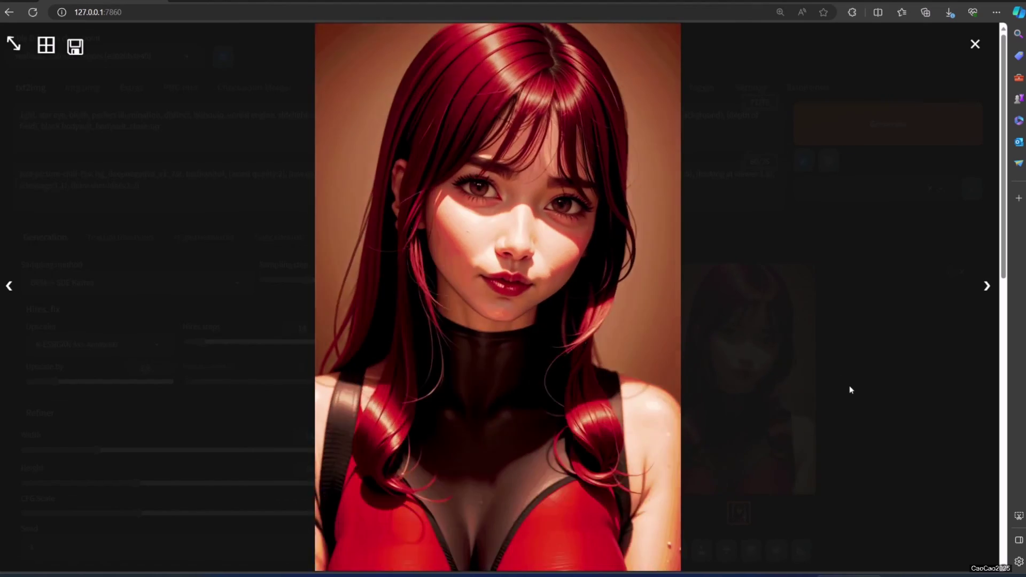
{"action": "left_click", "coordinate": [850, 387]}
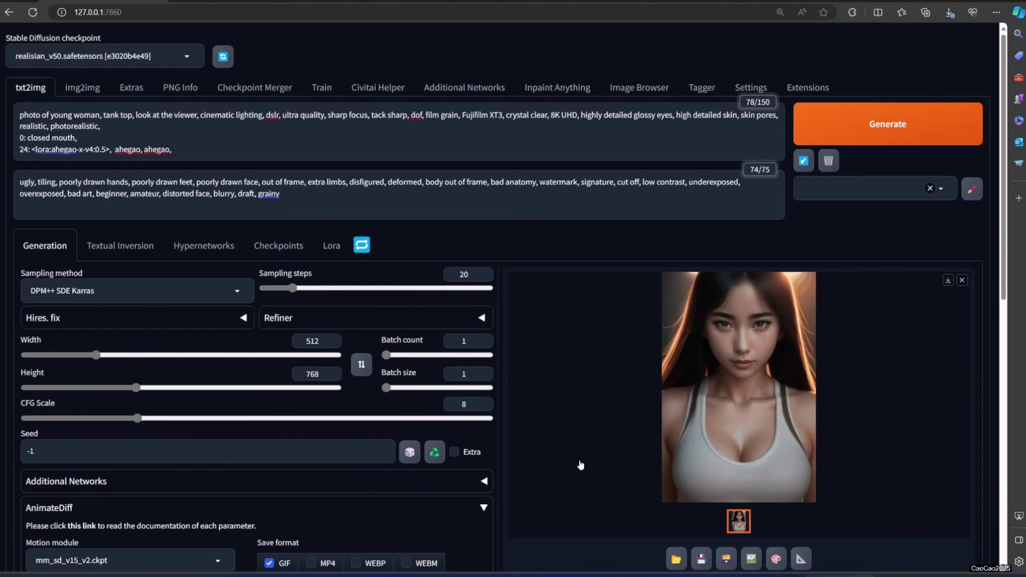
- Open the generated photoreal tank-top woman animation from the gallery in the lightbox
{"action": "left_click", "coordinate": [676, 441]}
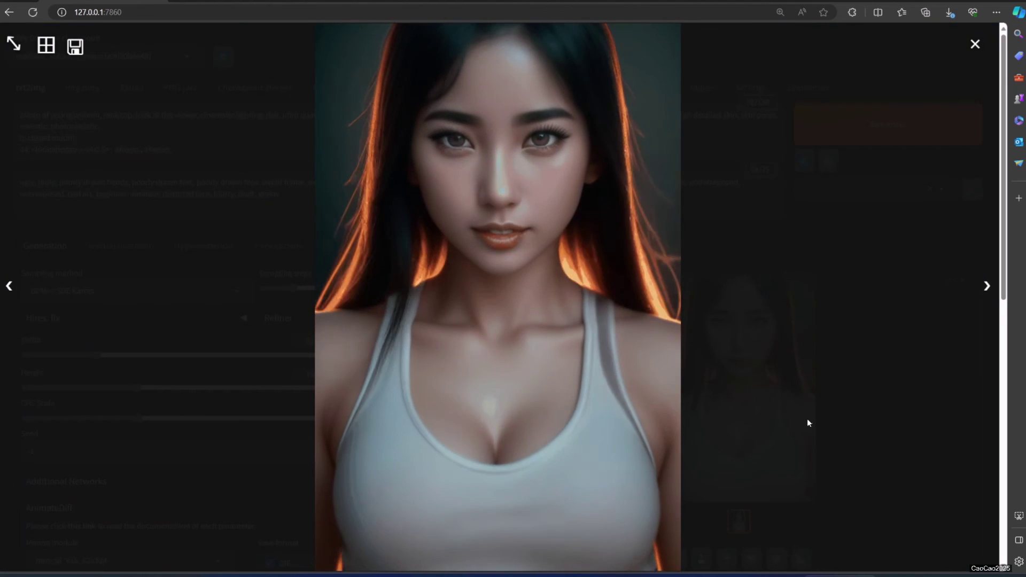